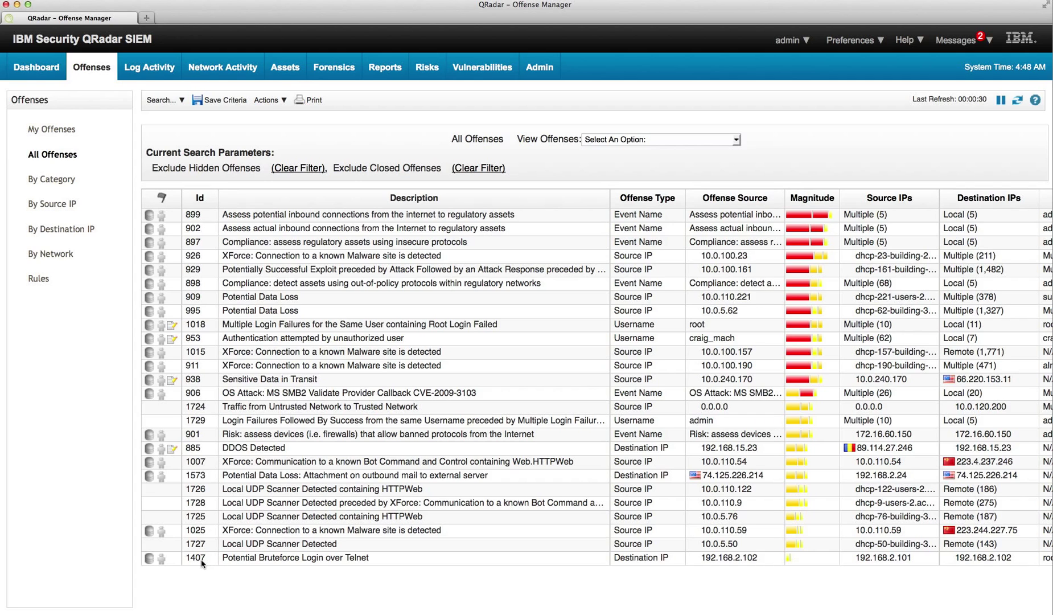
# Step: Open offense 1407, 'Potential Bruteforce Login over Telnet', from the All Offenses list
pyautogui.doubleClick(308, 560)
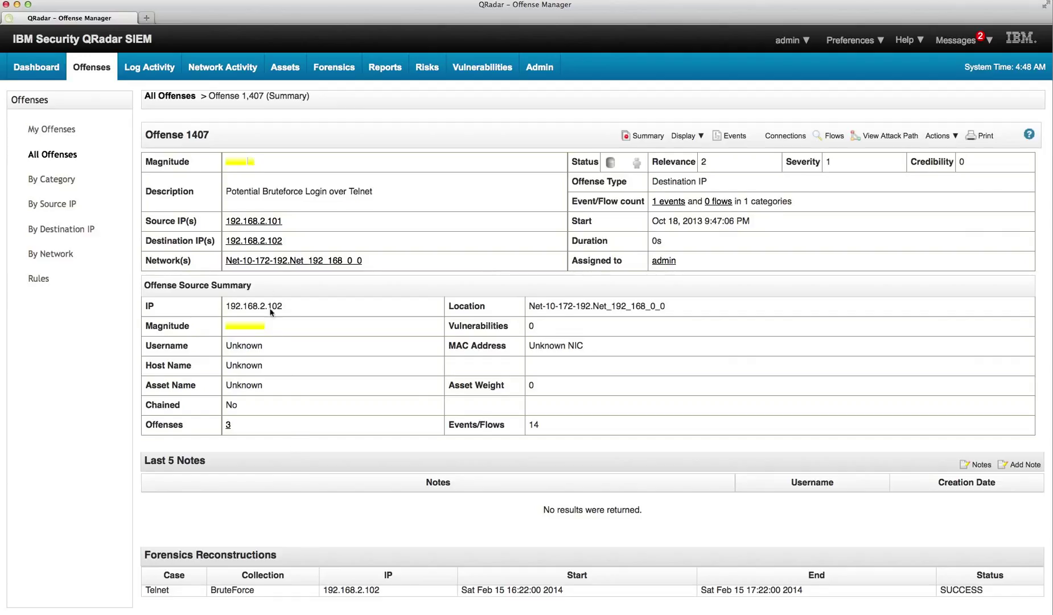
pyautogui.moveTo(264, 243)
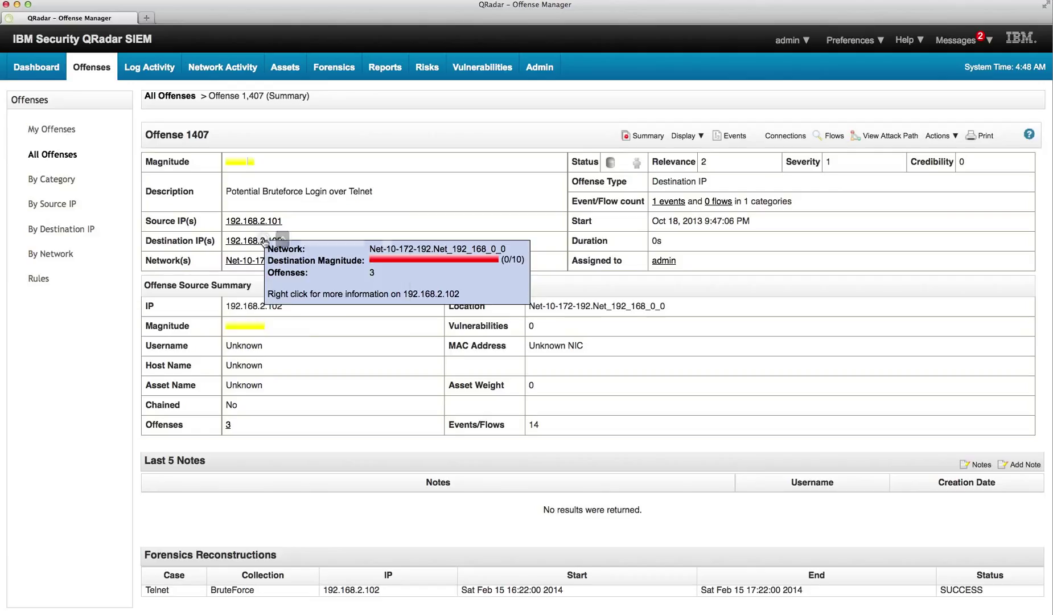
# Step: Run Forensics Recovery on destination IP 192.168.2.102, using case Telnet and collection BruteForce.pcap
pyautogui.rightClick(266, 243)
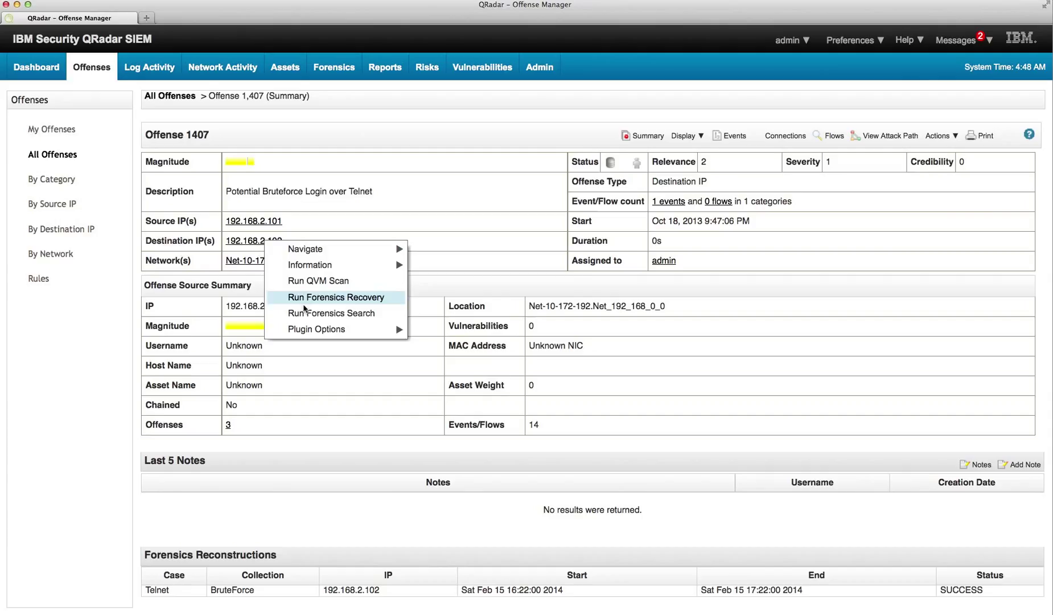
pyautogui.click(305, 298)
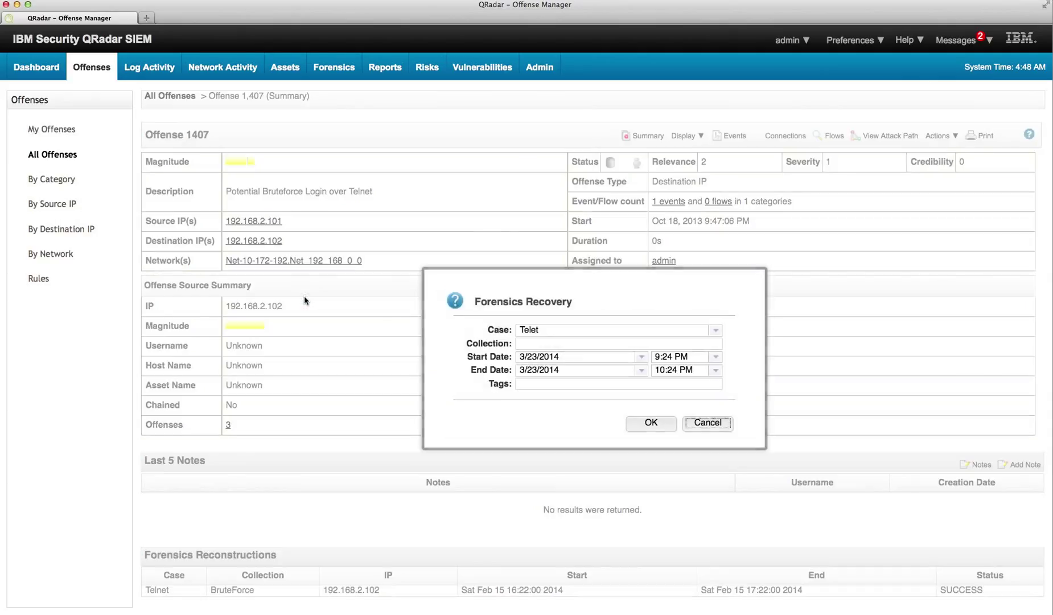
pyautogui.click(535, 330)
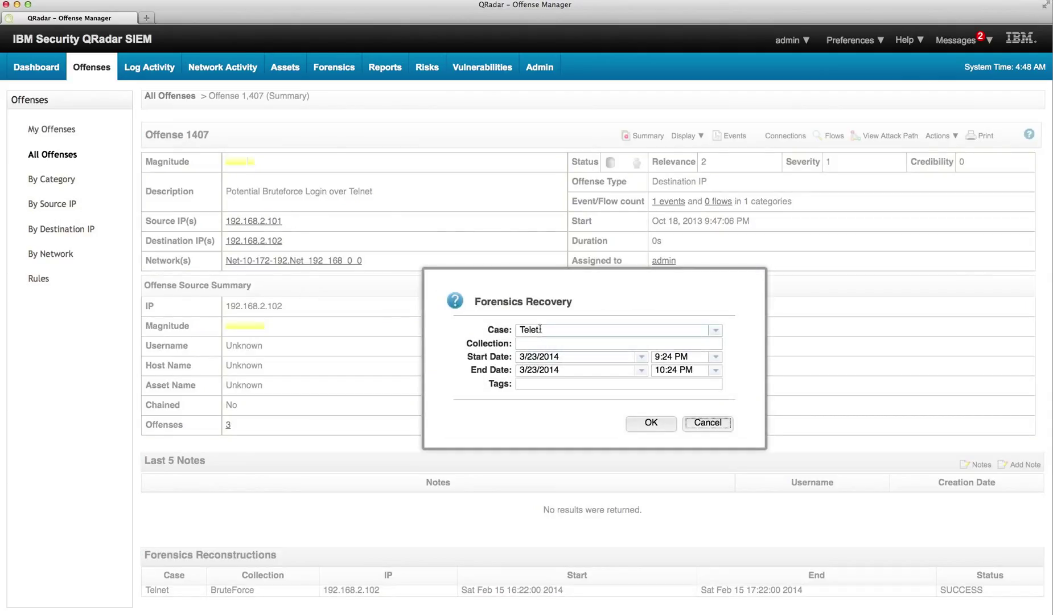
pyautogui.click(541, 330)
pyautogui.press('BackSpace')
pyautogui.press('BackSpace')
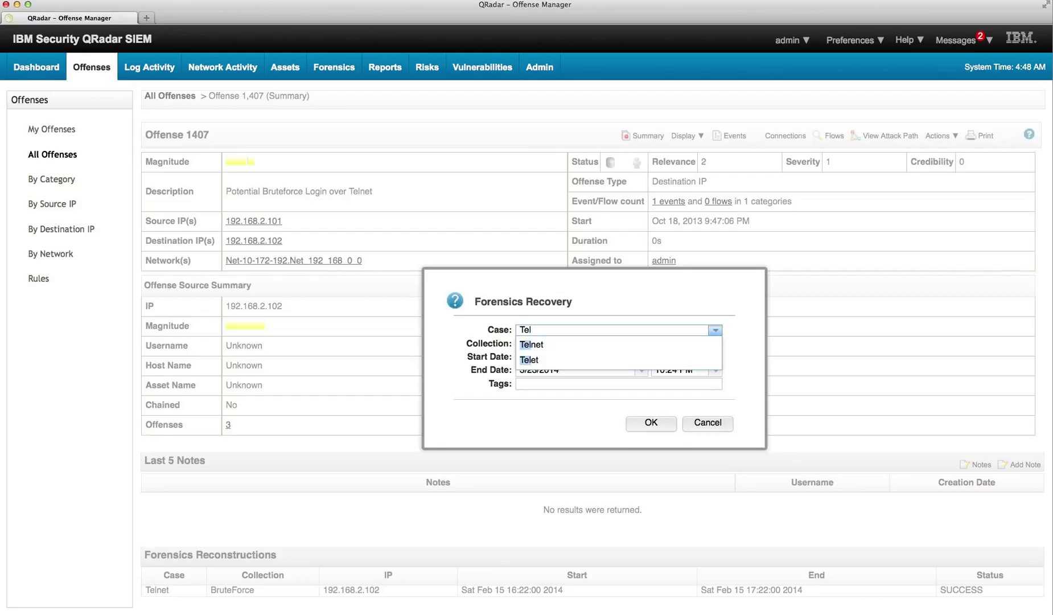
pyautogui.write('net')
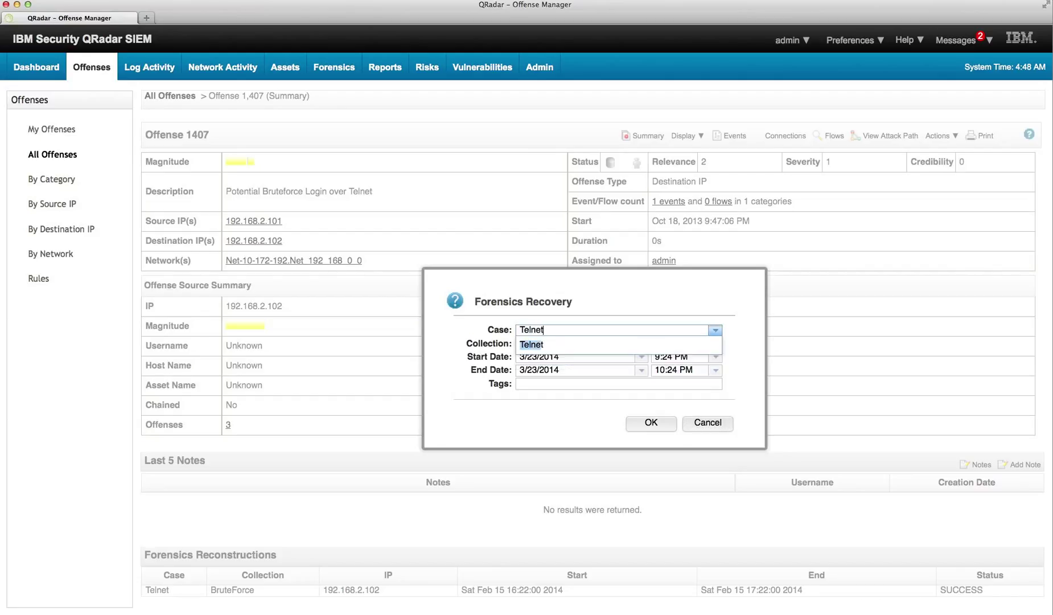
pyautogui.click(536, 345)
pyautogui.click(536, 344)
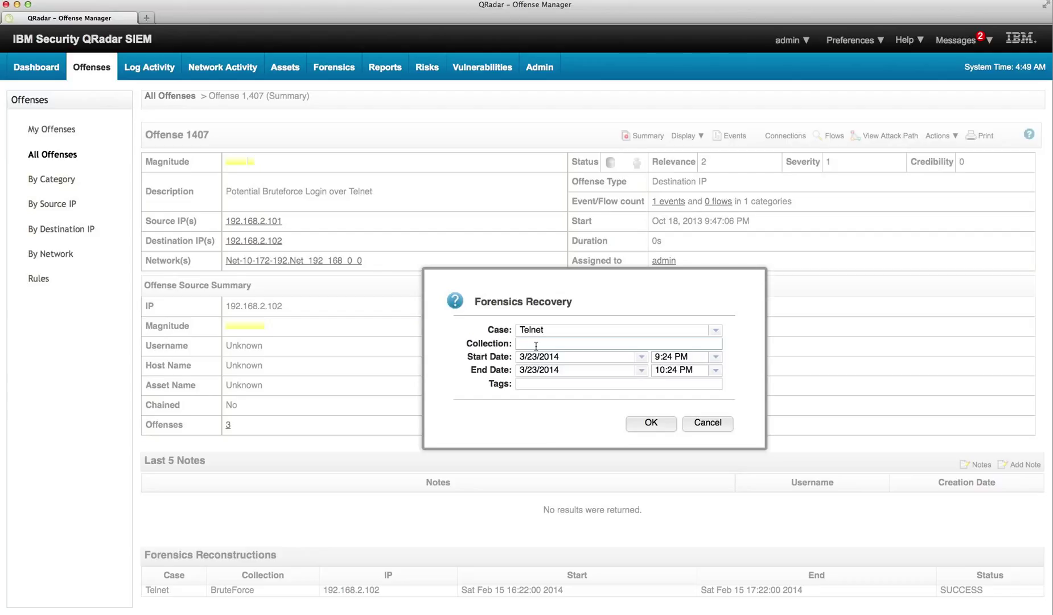
pyautogui.write('BruteForce.pcap')
pyautogui.click(650, 423)
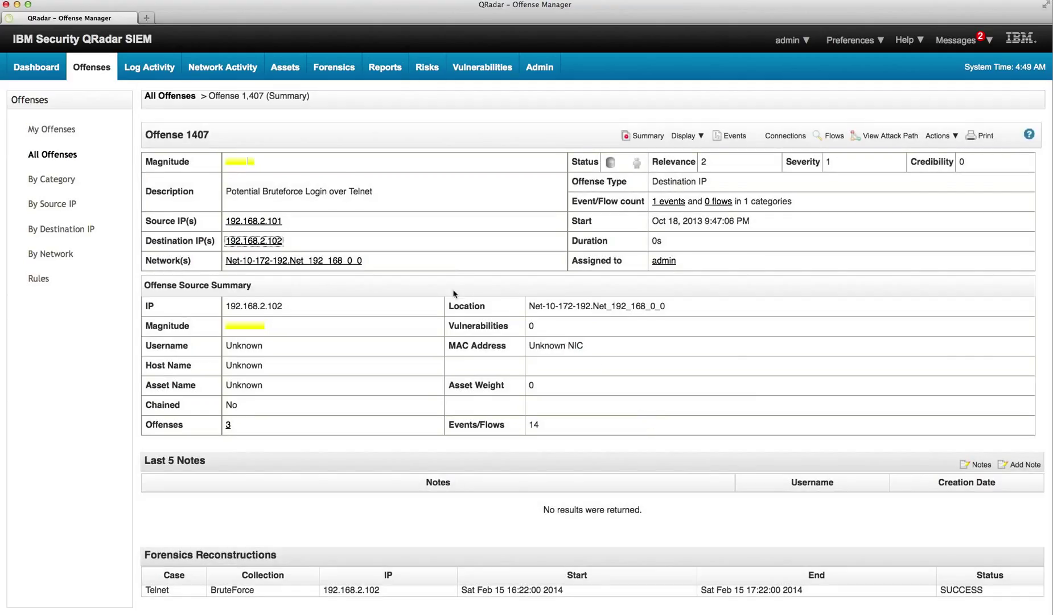
# Step: In the Forensics recovery jobs list, search the documents of the Telnet / BruteForce.pcap recovery
pyautogui.click(332, 68)
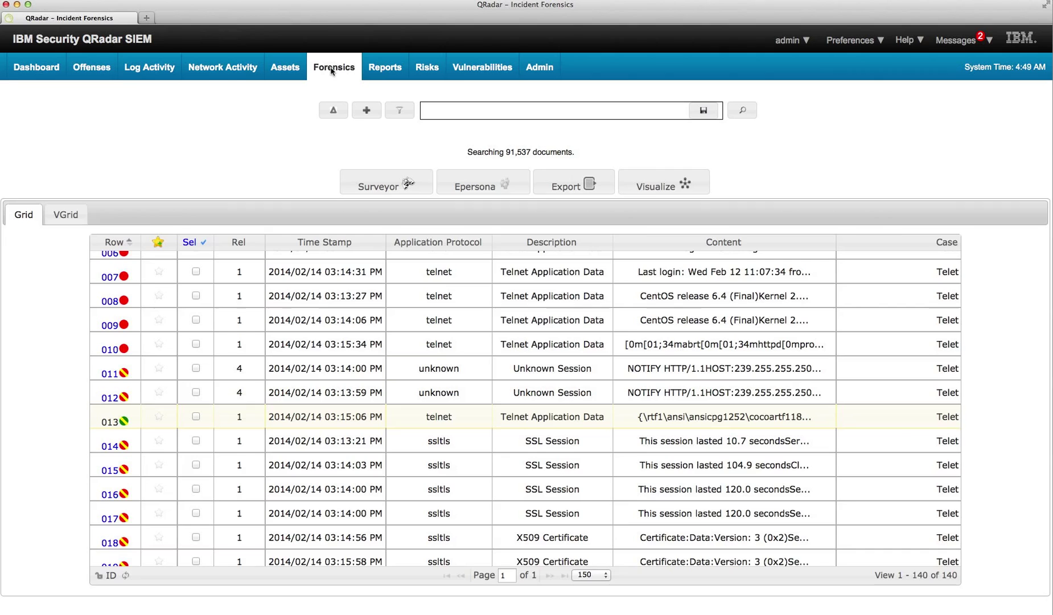
pyautogui.click(334, 112)
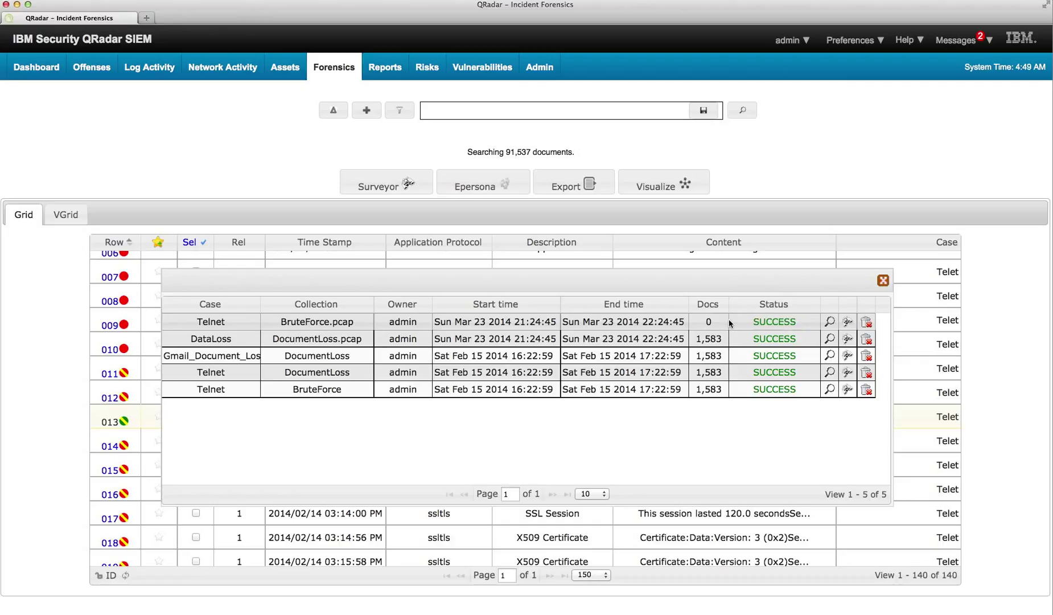
pyautogui.click(829, 323)
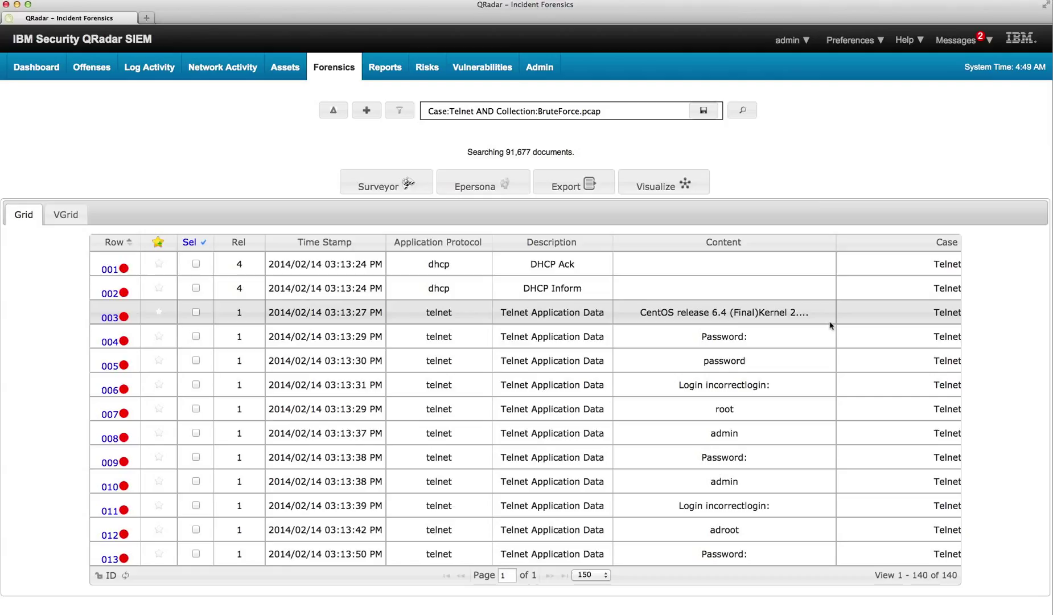
# Step: Append 'incorrect logins' to the forensics query and rerun the search
pyautogui.click(618, 110)
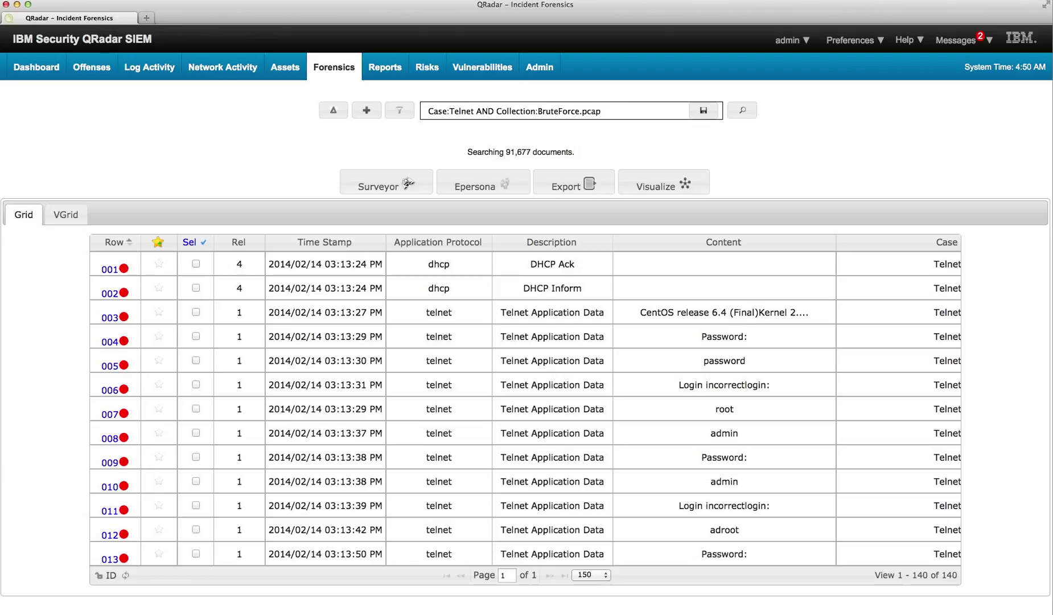
pyautogui.write('incorrect logins')
pyautogui.click(746, 111)
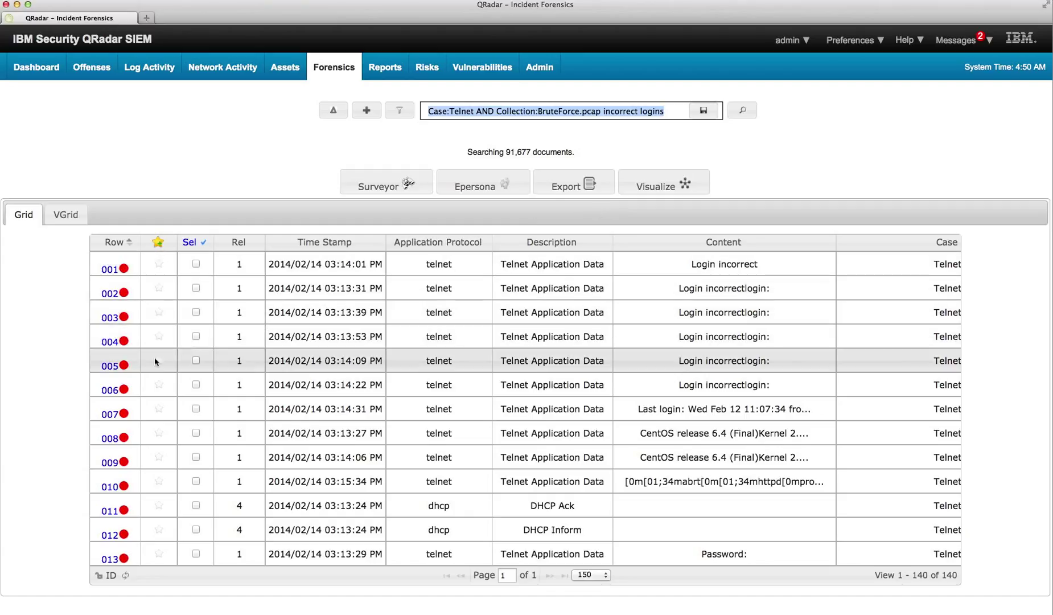
pyautogui.click(125, 366)
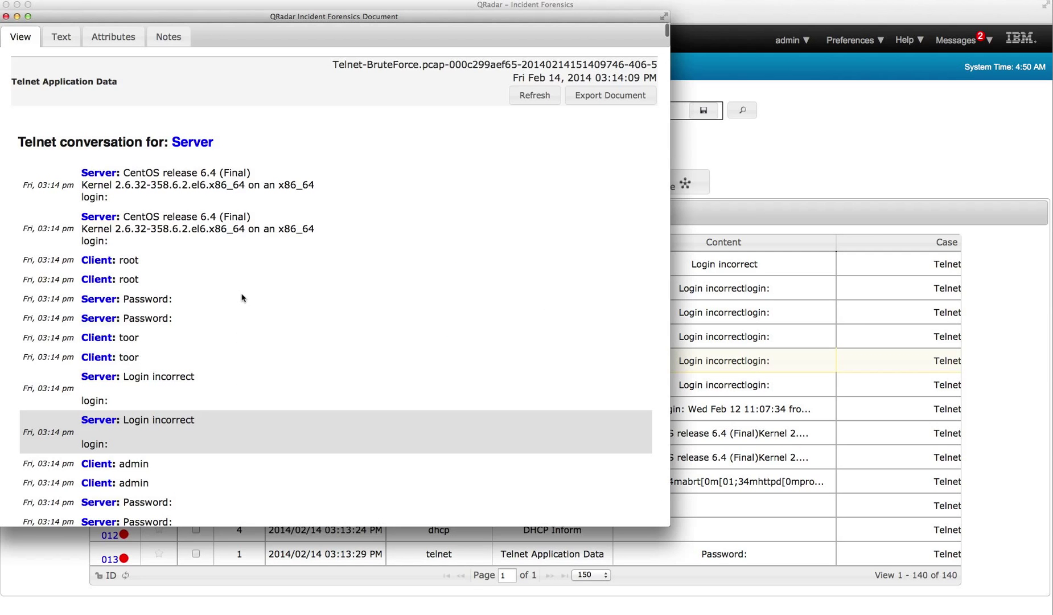
pyautogui.scroll(-4, 242, 298)
pyautogui.scroll(-5, 242, 297)
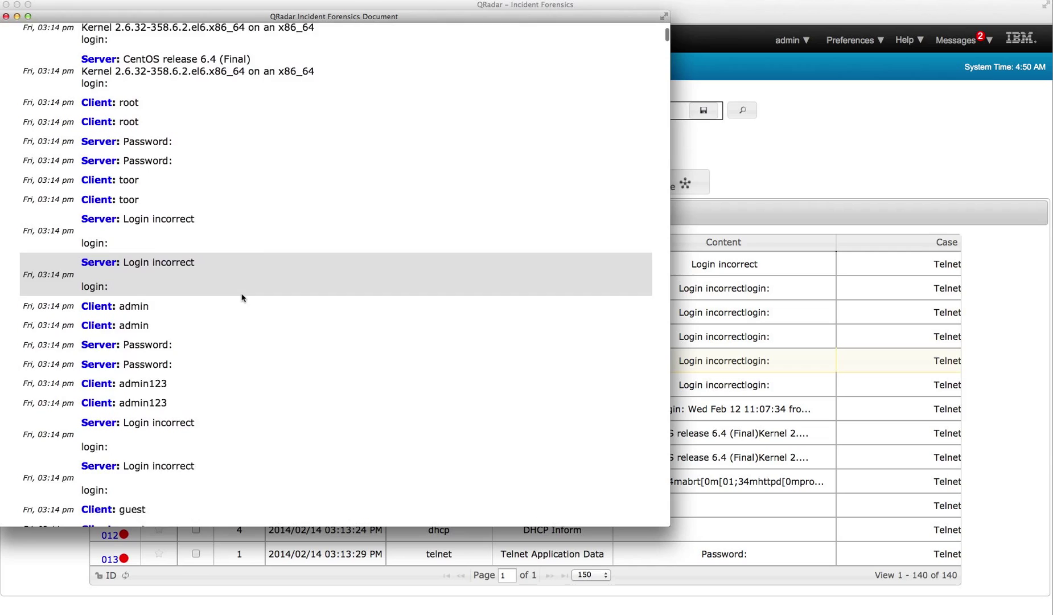
pyautogui.scroll(-3, 242, 297)
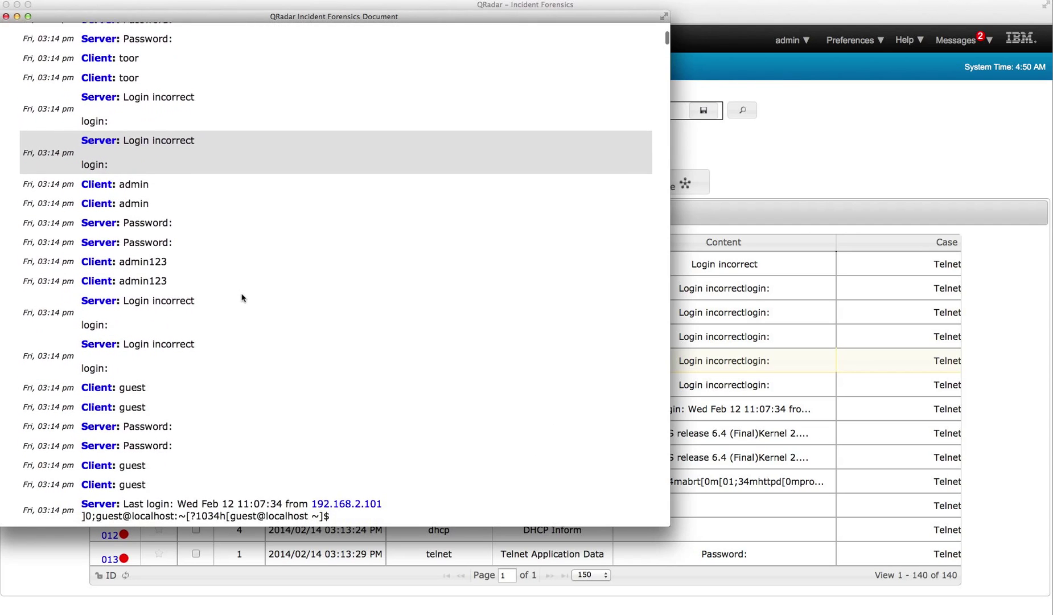
pyautogui.scroll(-1, 242, 297)
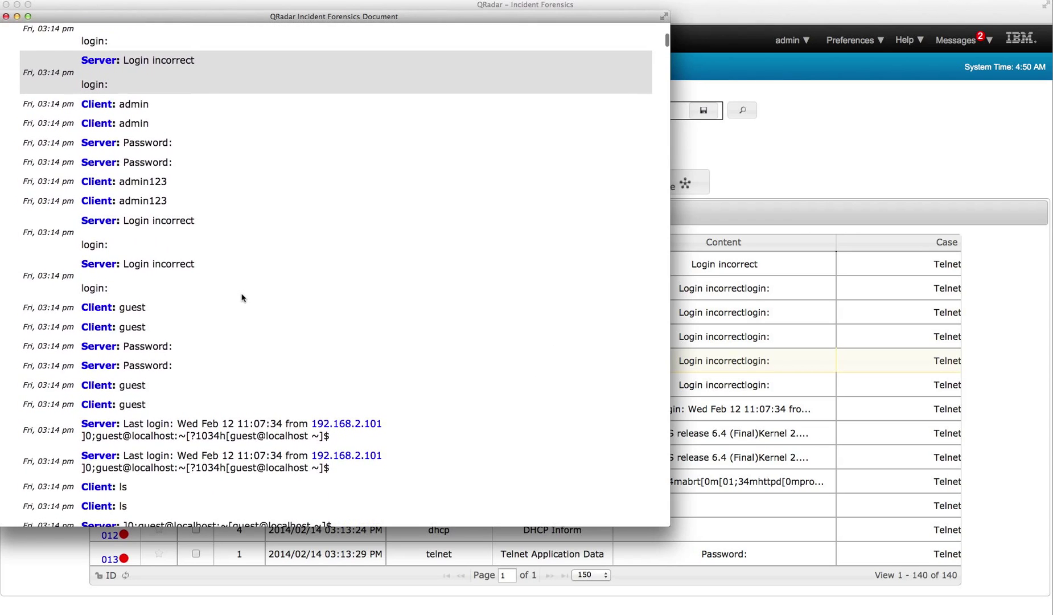
pyautogui.scroll(6, 241, 298)
pyautogui.scroll(6, 242, 297)
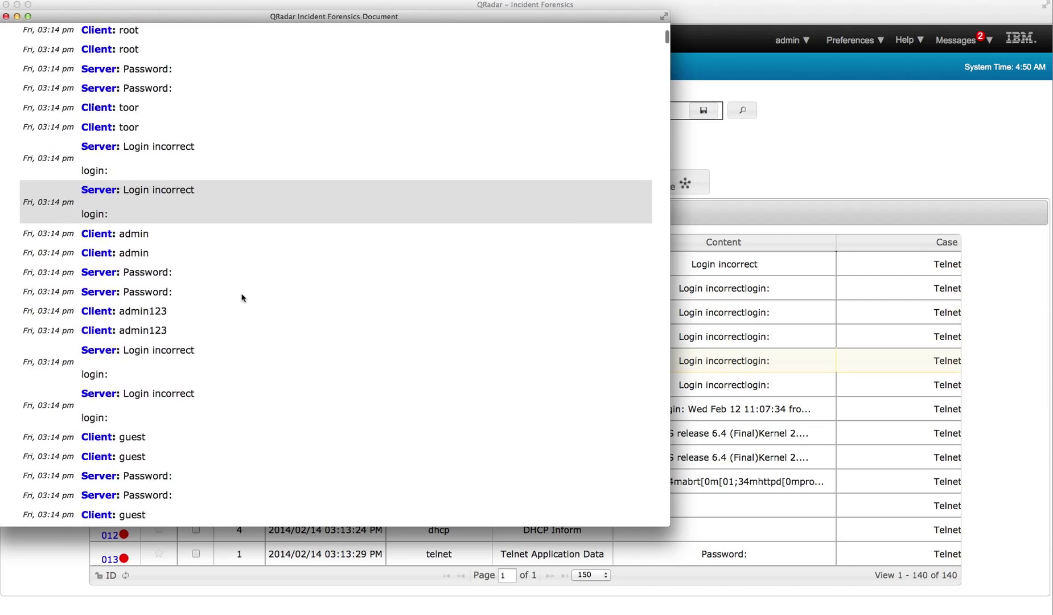
pyautogui.click(6, 16)
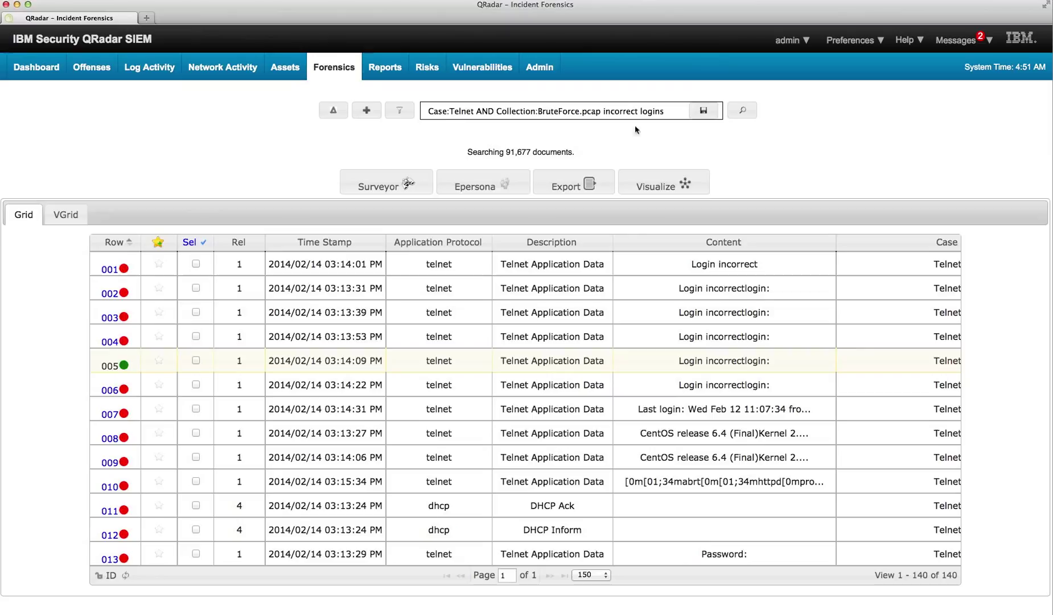
# Step: Add 'SuspectContent:*' to the forensics query, rerun it, and scroll down the results
pyautogui.click(668, 111)
pyautogui.write('Suspect')
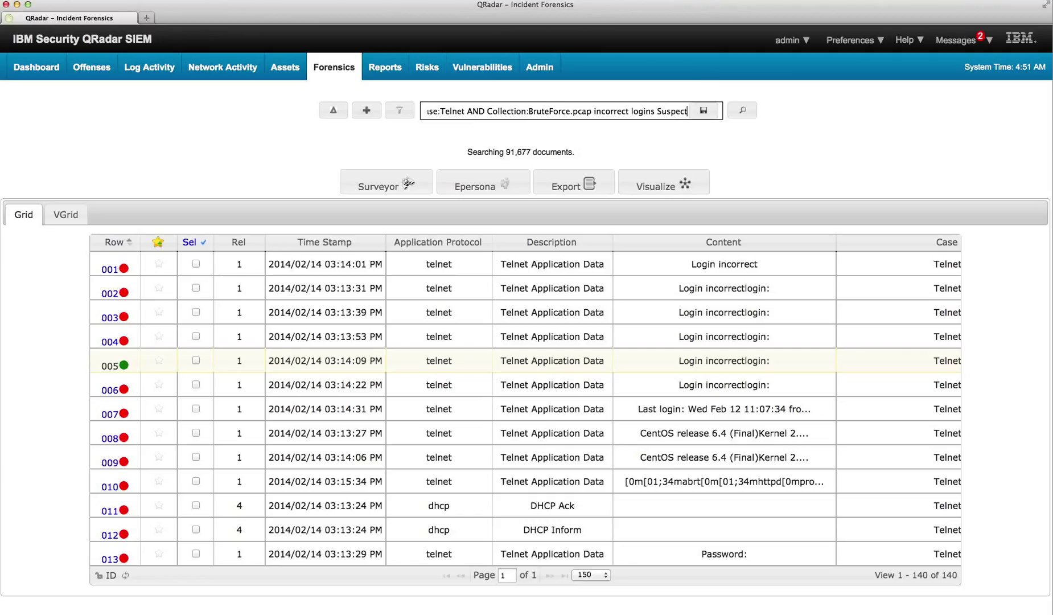
pyautogui.write('Cont')
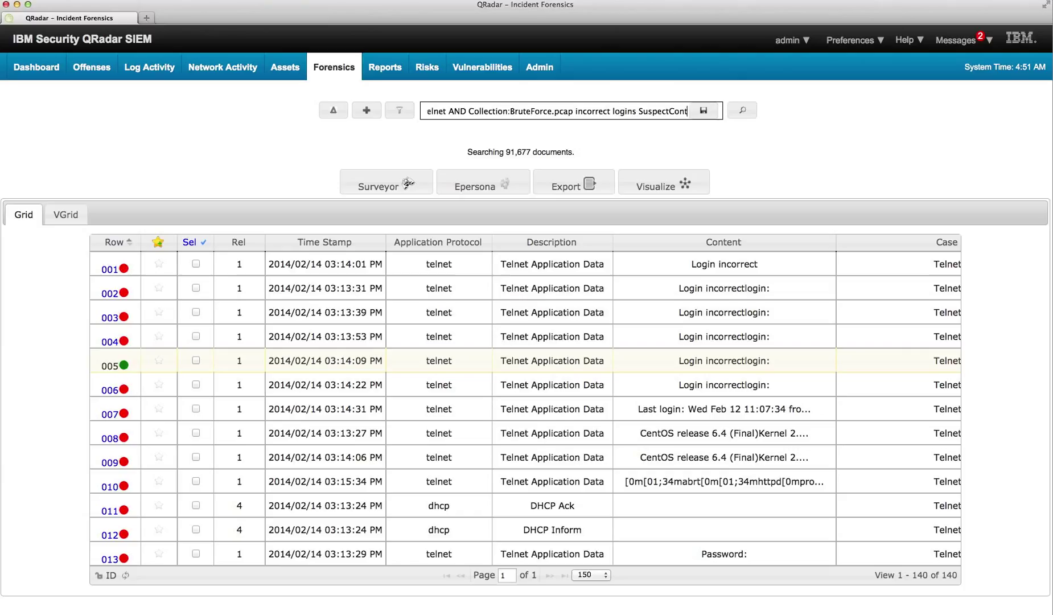
pyautogui.write('en')
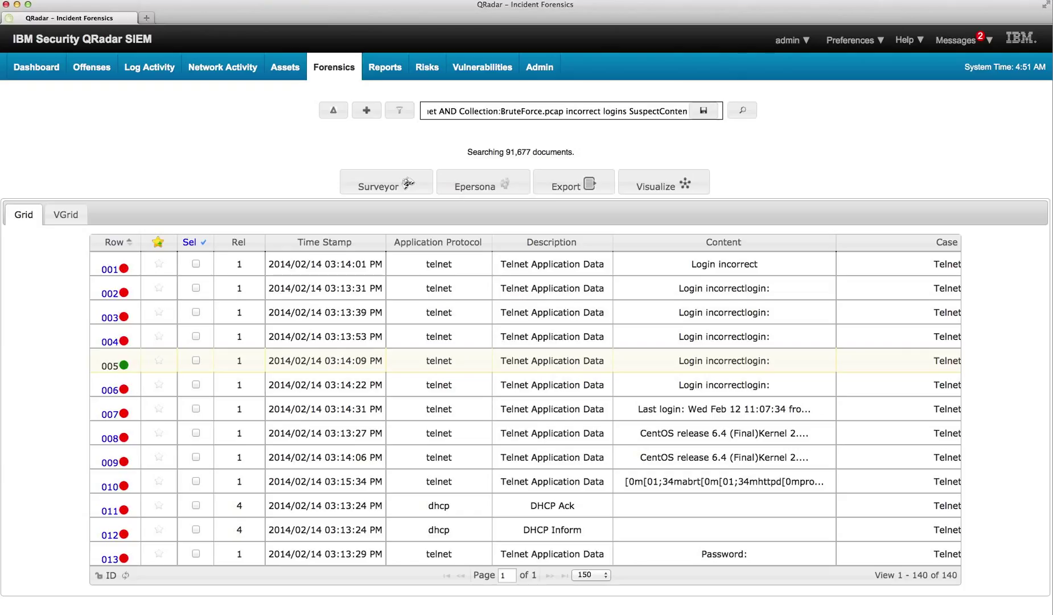
pyautogui.write('t:')
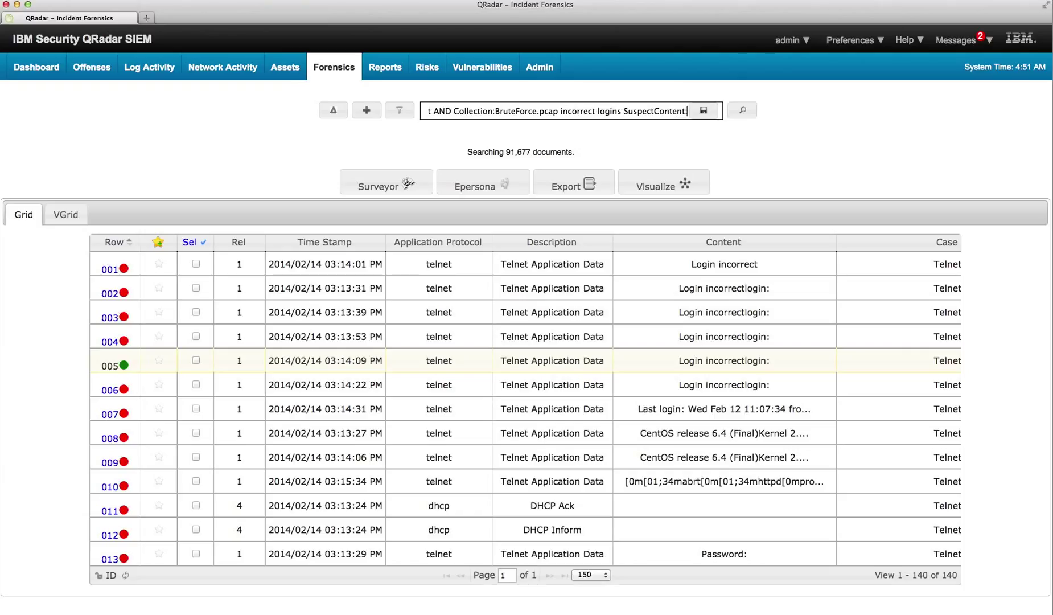
pyautogui.write('*')
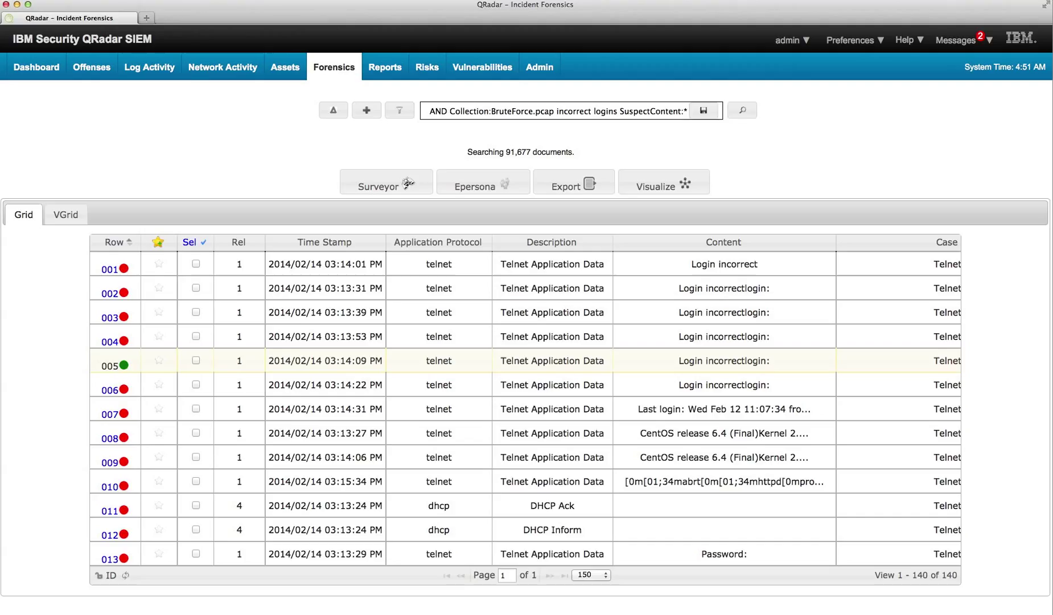
pyautogui.click(744, 111)
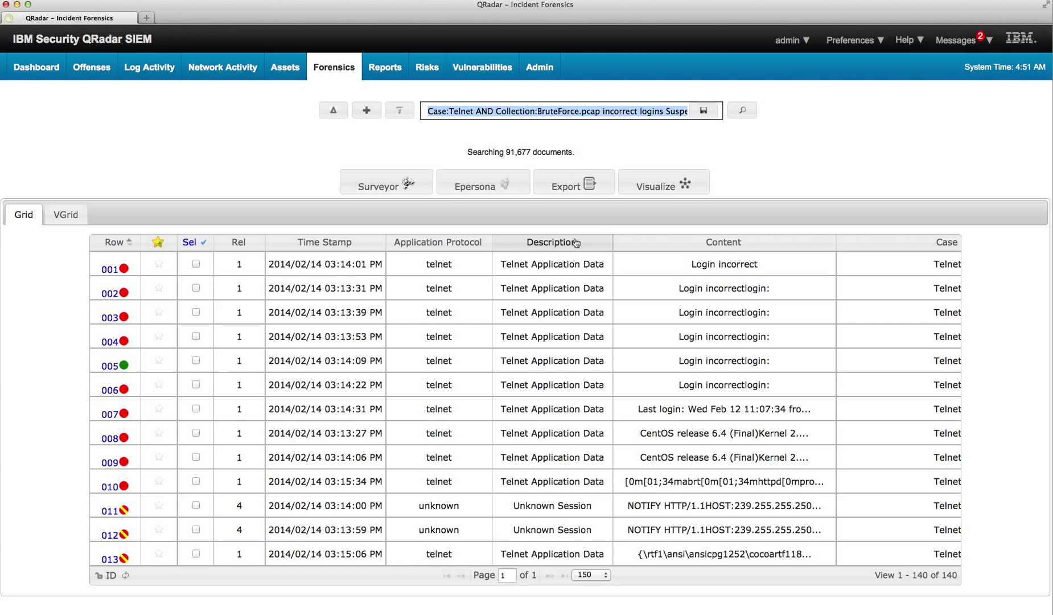
pyautogui.scroll(-3, 245, 392)
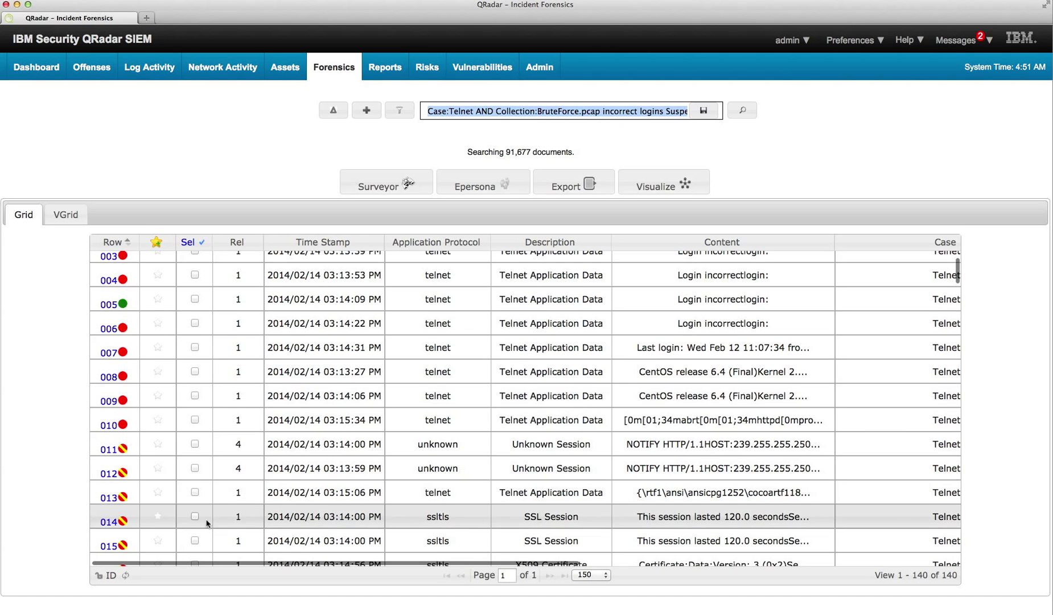
# Step: Open session 013's Telnet conversation and read through its failed logins, guest login and commands
pyautogui.click(121, 498)
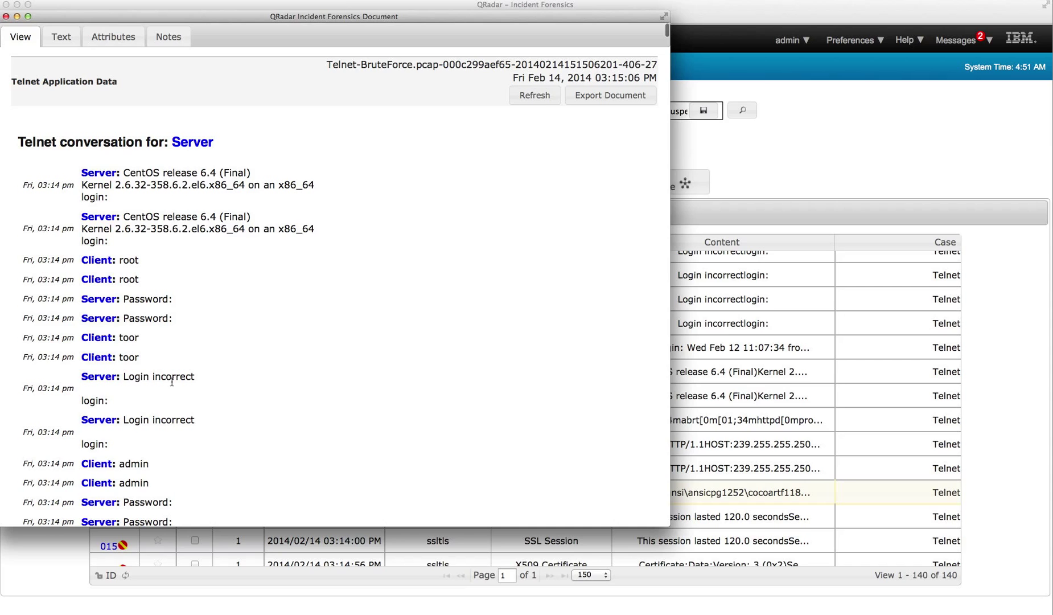
pyautogui.scroll(-5, 237, 345)
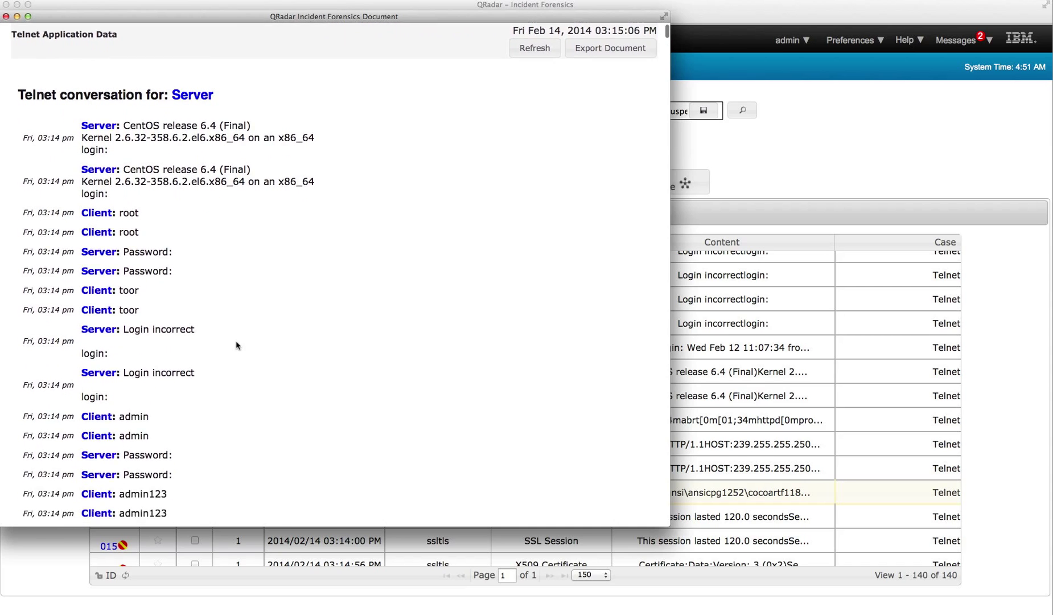
pyautogui.scroll(-8, 236, 345)
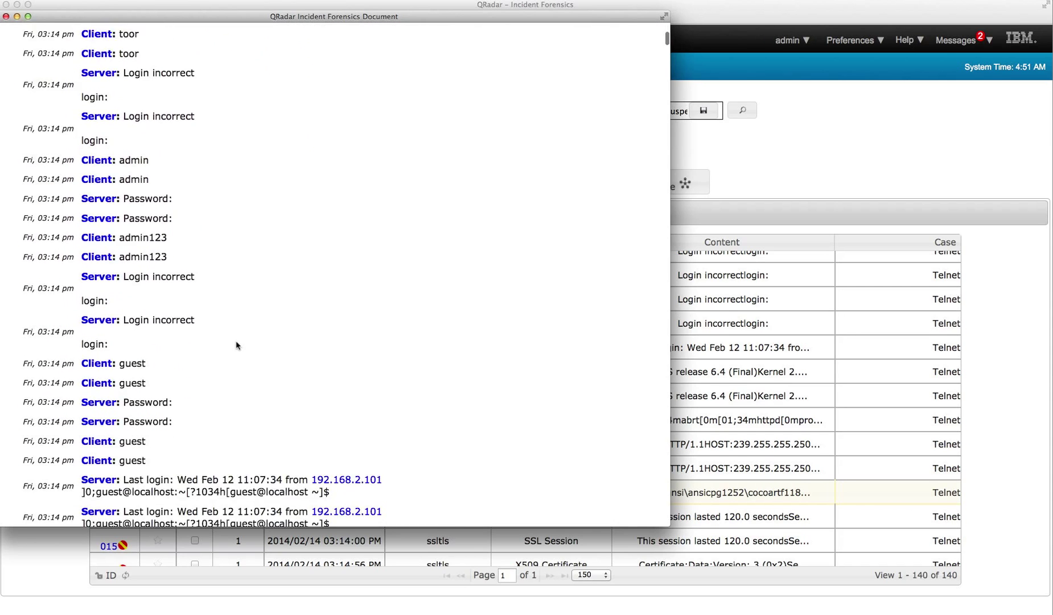
pyautogui.scroll(-4, 237, 345)
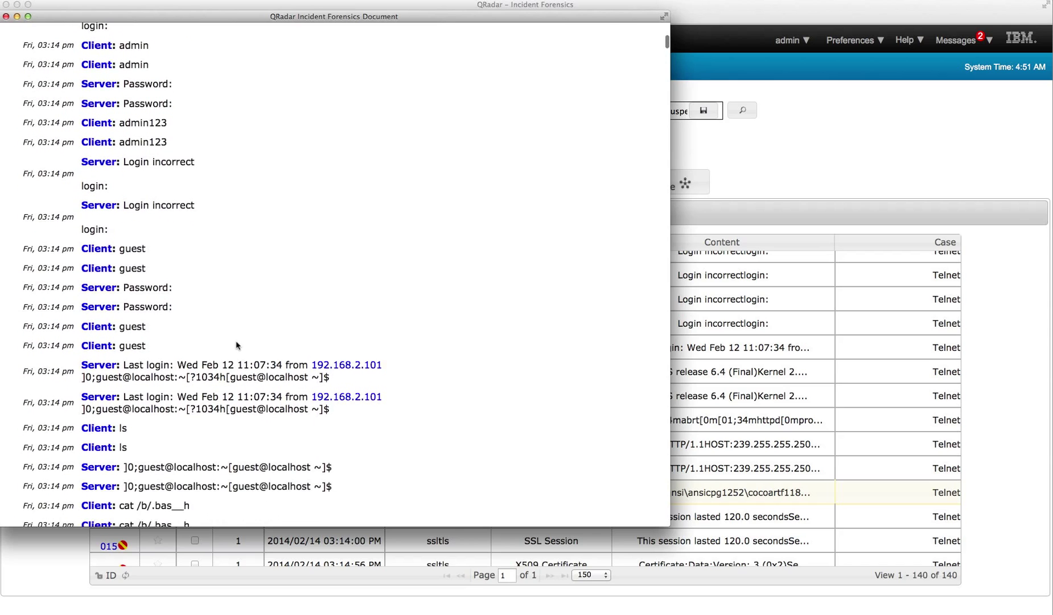
pyautogui.scroll(-3, 237, 345)
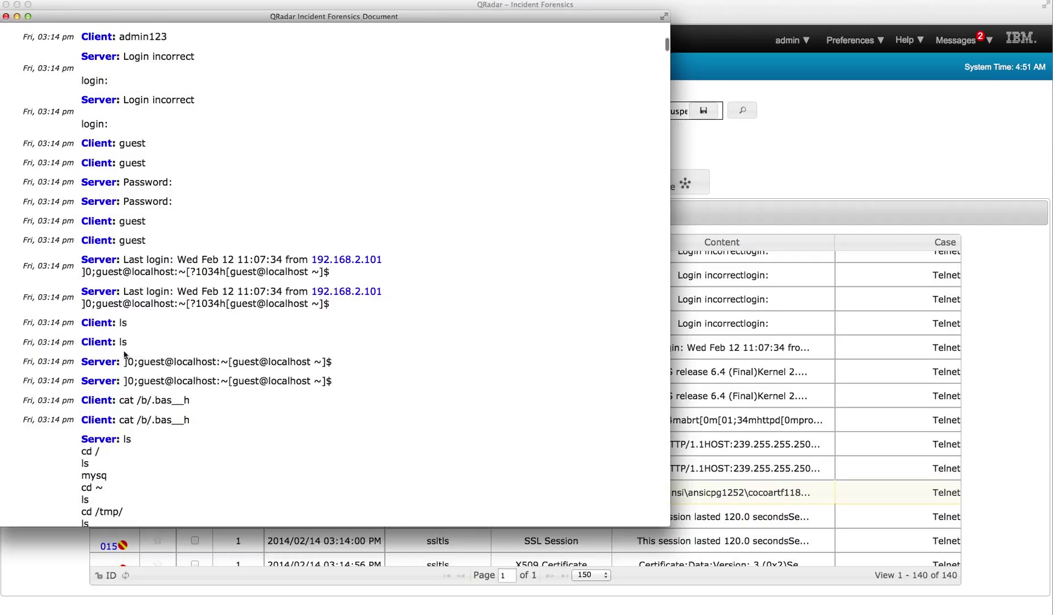
pyautogui.scroll(-4, 210, 370)
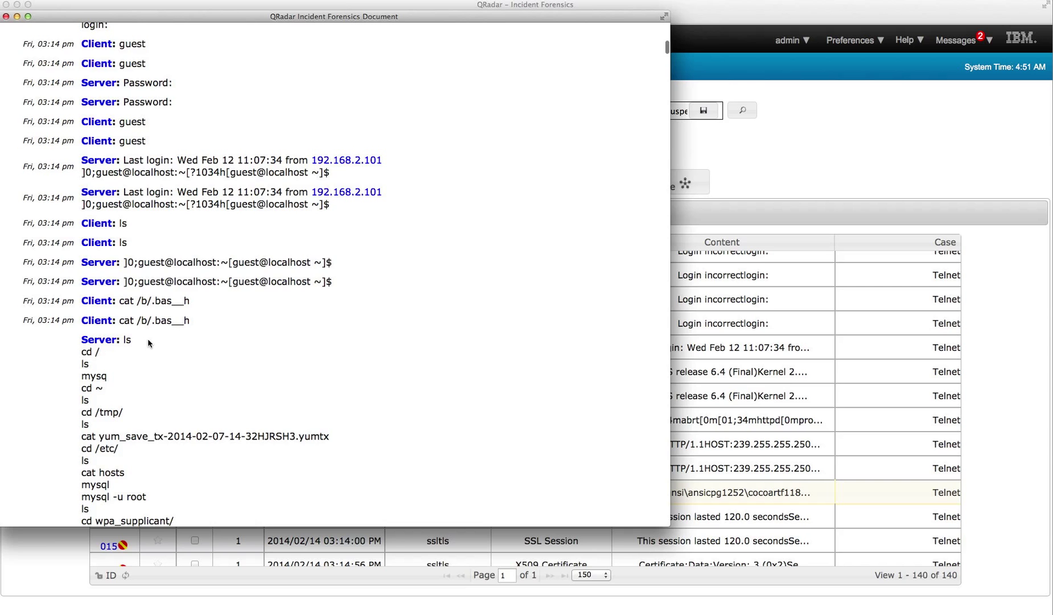
pyautogui.scroll(-5, 143, 360)
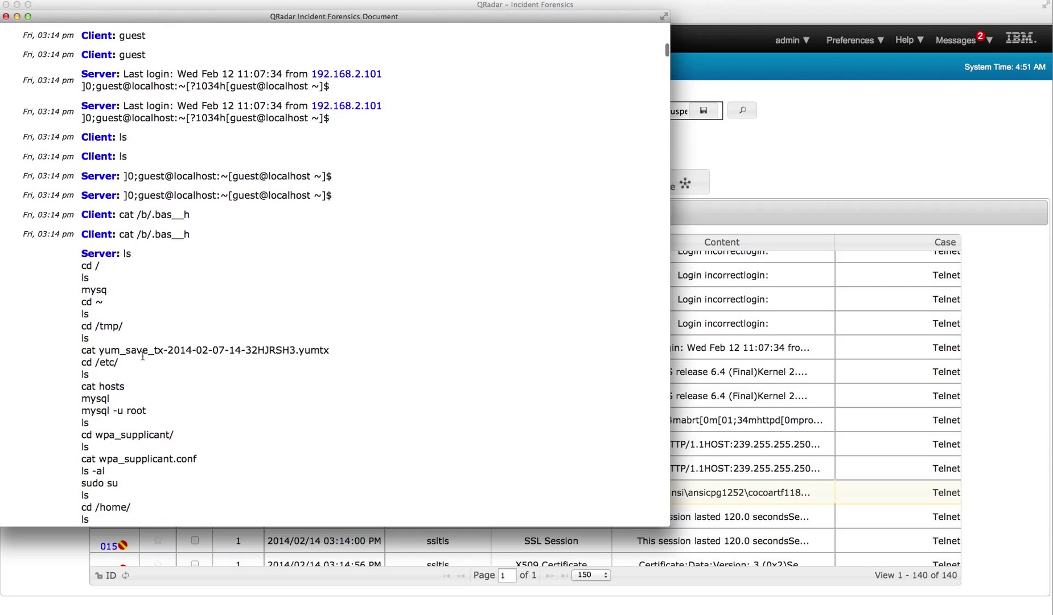
pyautogui.scroll(-7, 143, 356)
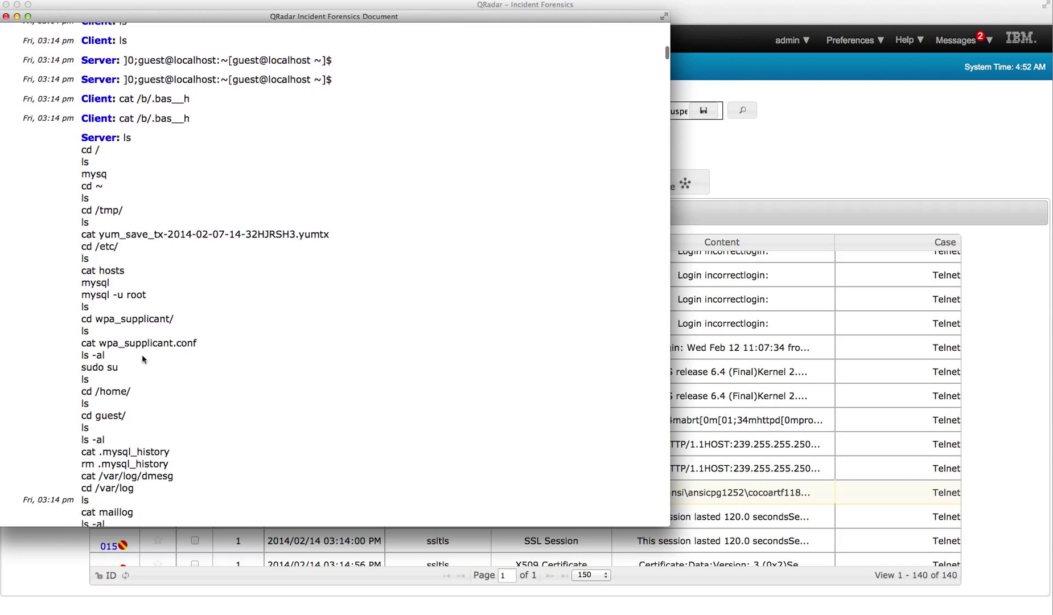
pyautogui.scroll(-9, 143, 359)
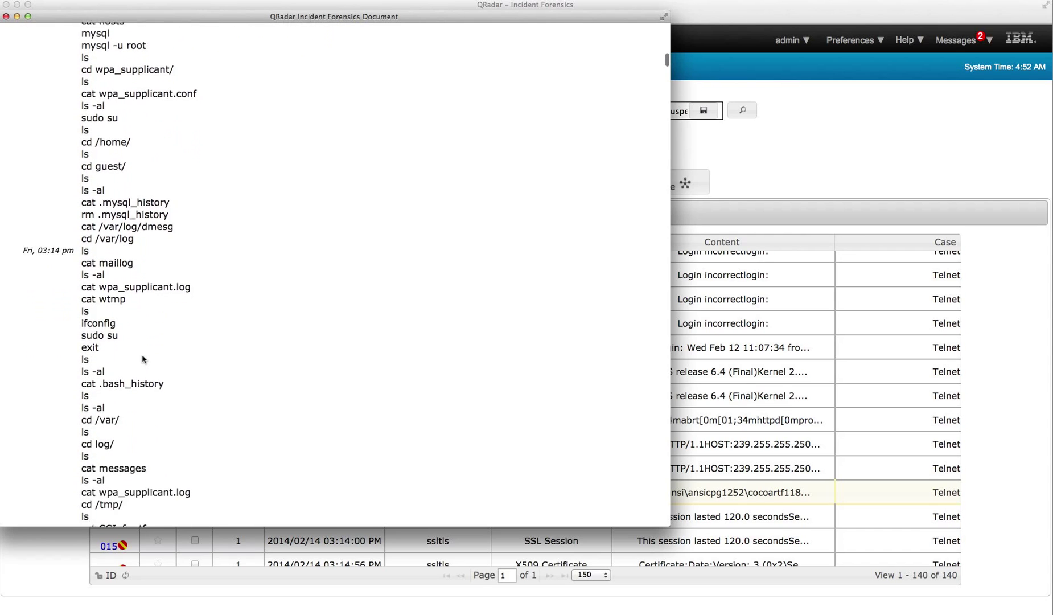
pyautogui.scroll(-12, 143, 359)
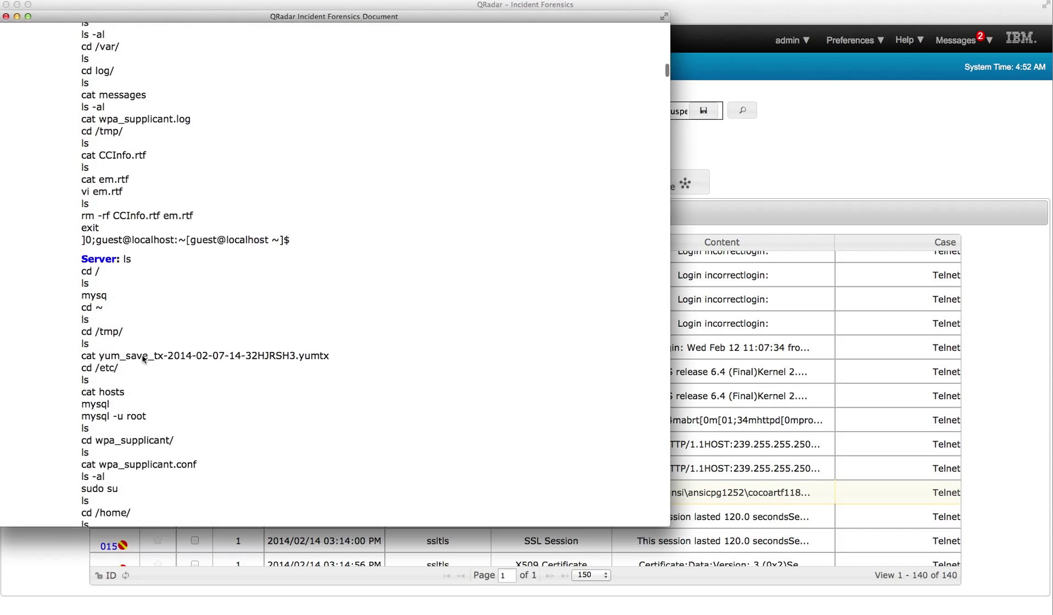
pyautogui.scroll(-20, 143, 359)
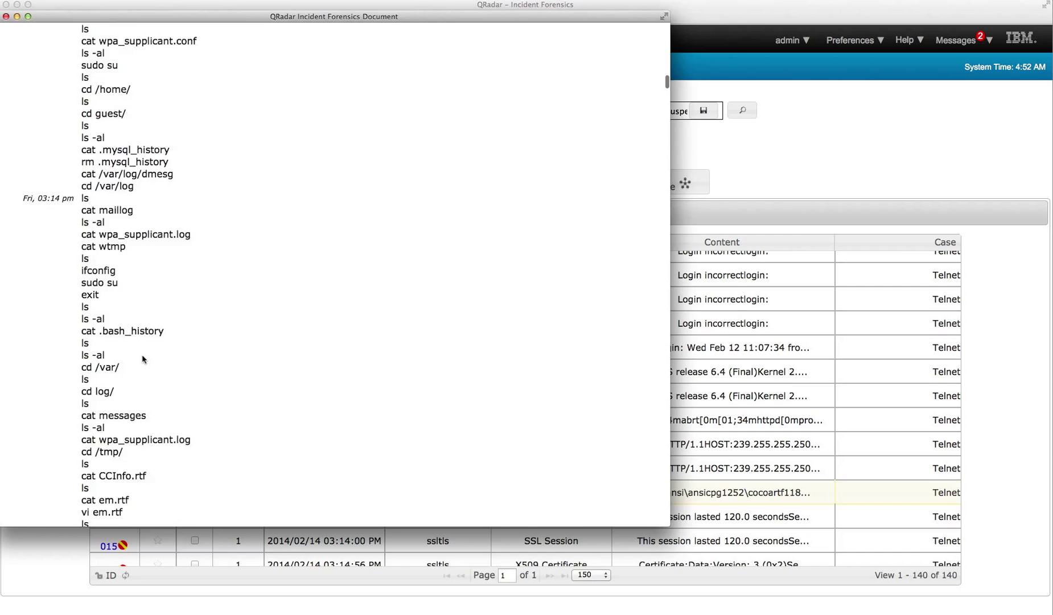
# Step: Scroll the forensics document past 'cat C' to the 'cat em' output listing customer e-mail addresses
pyautogui.scroll(-7, 143, 359)
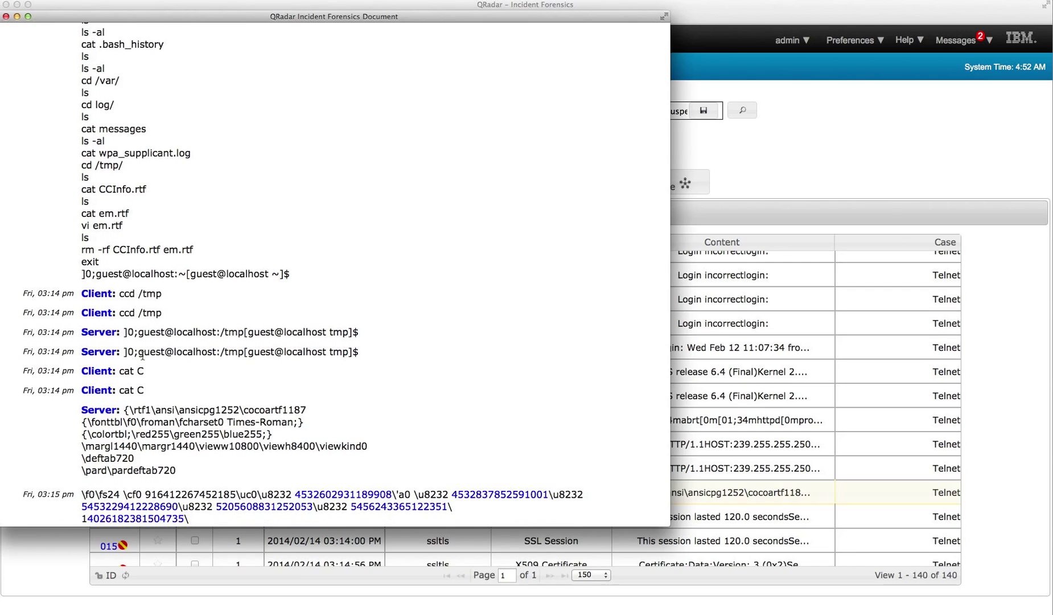
pyautogui.scroll(-14, 143, 357)
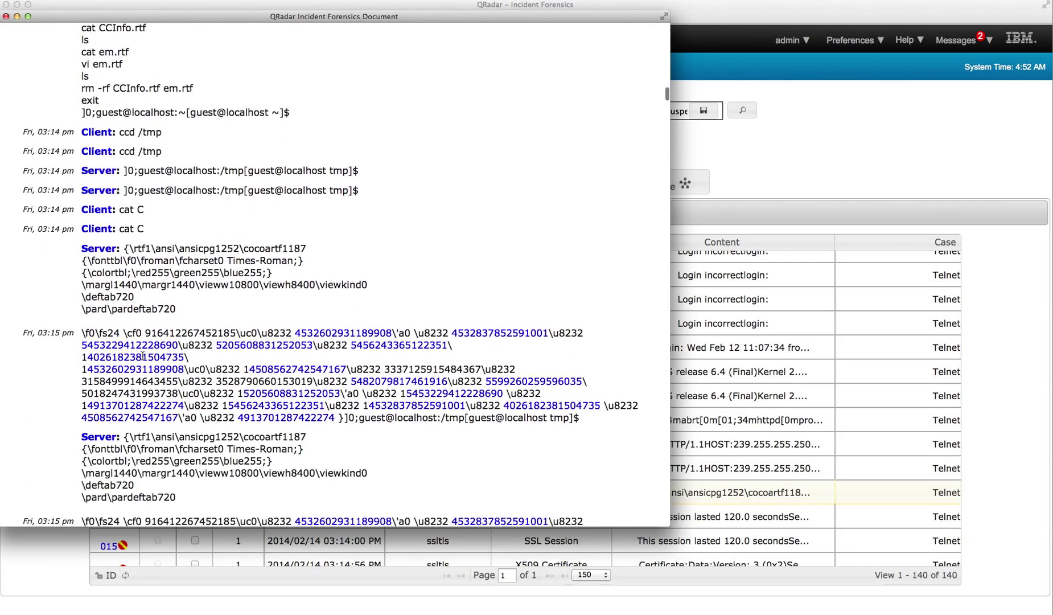
pyautogui.scroll(-7, 143, 357)
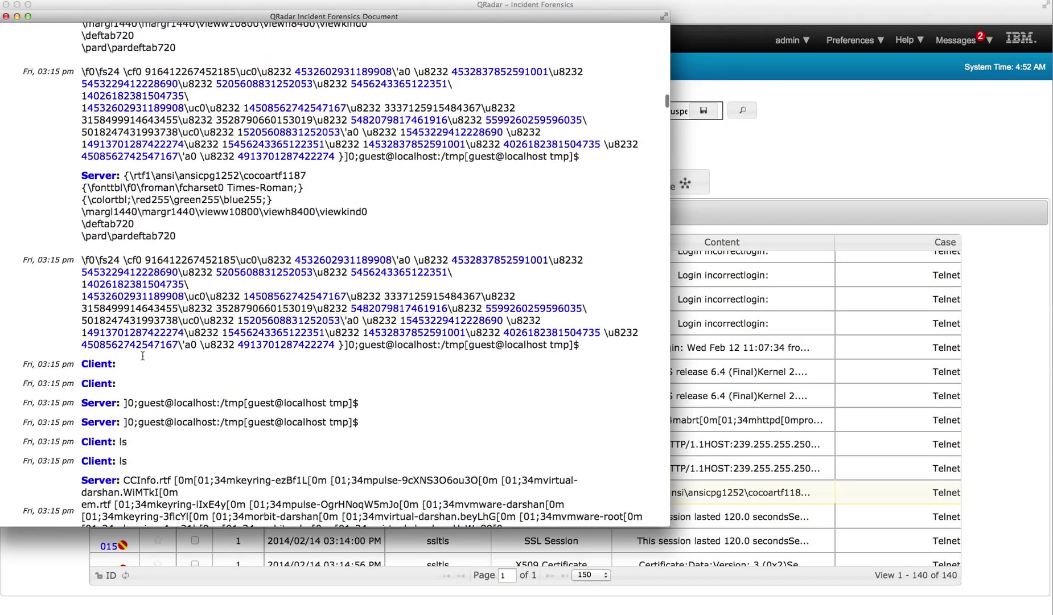
pyautogui.scroll(-16, 143, 356)
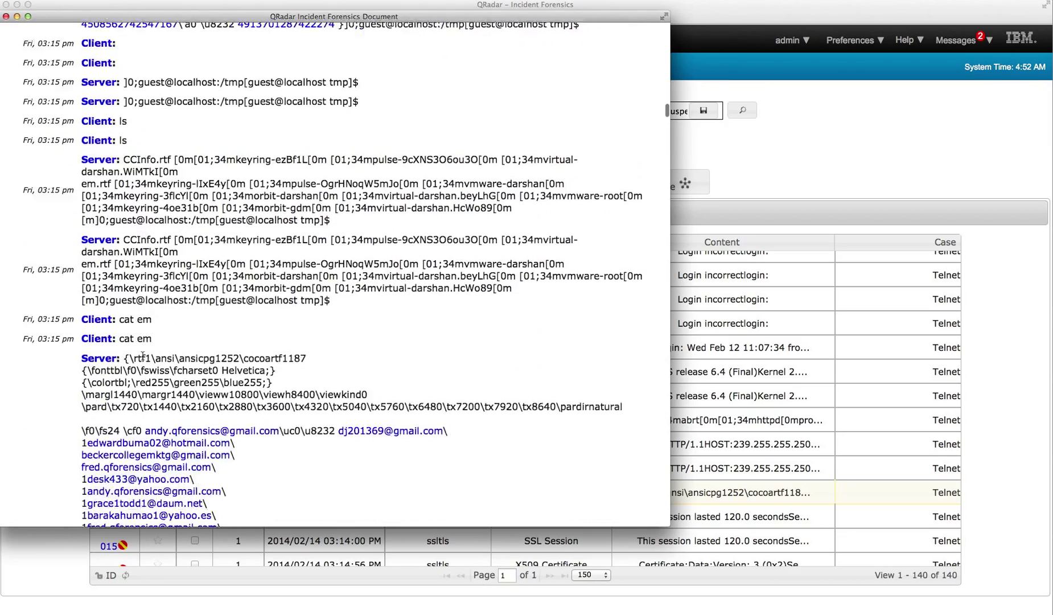
pyautogui.scroll(-1, 143, 357)
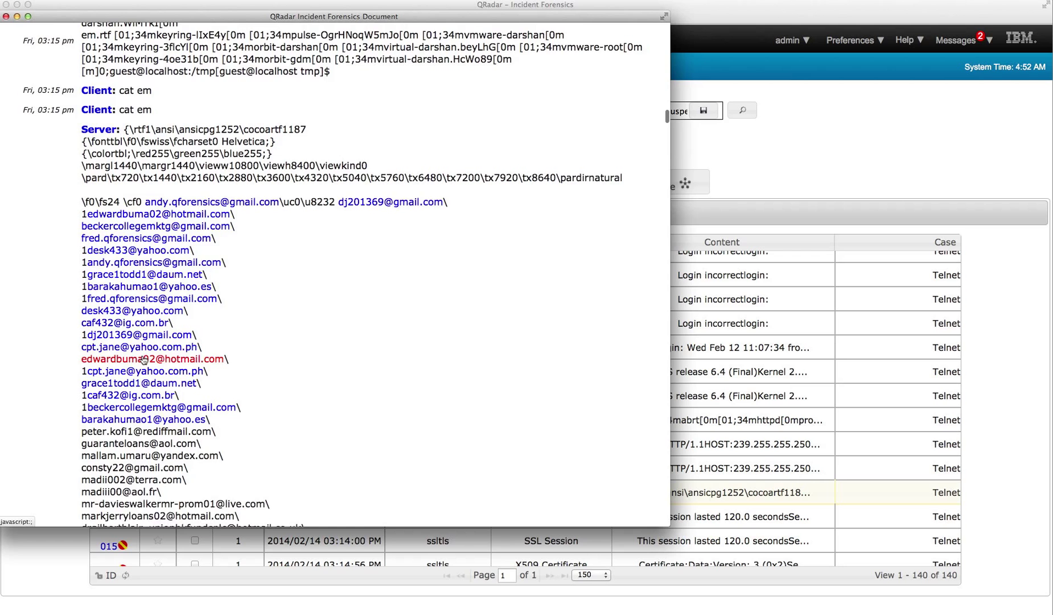
pyautogui.scroll(2, 143, 357)
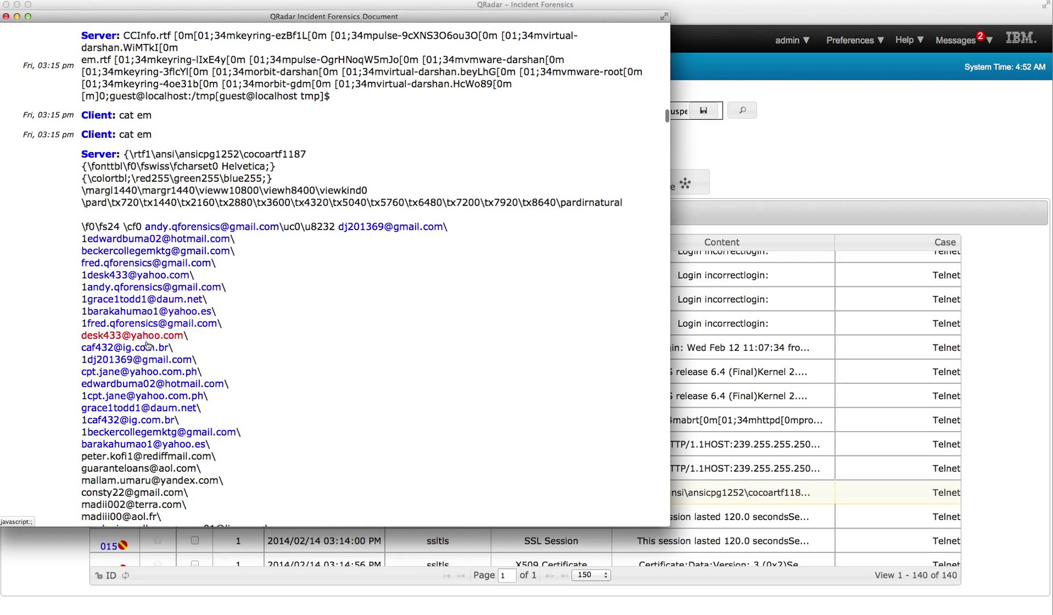
pyautogui.scroll(-11, 144, 376)
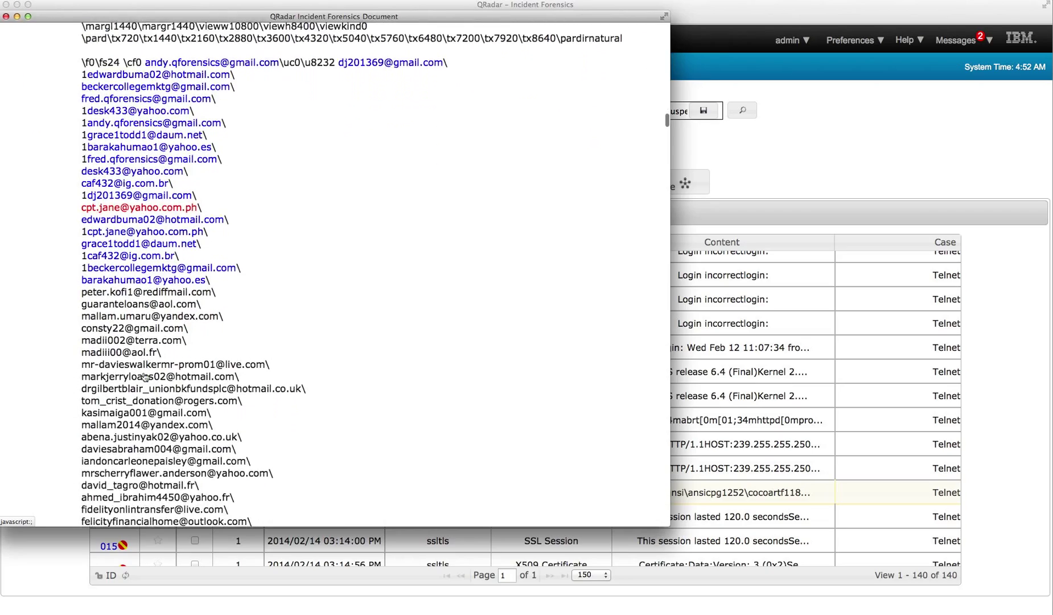
pyautogui.scroll(-3, 145, 377)
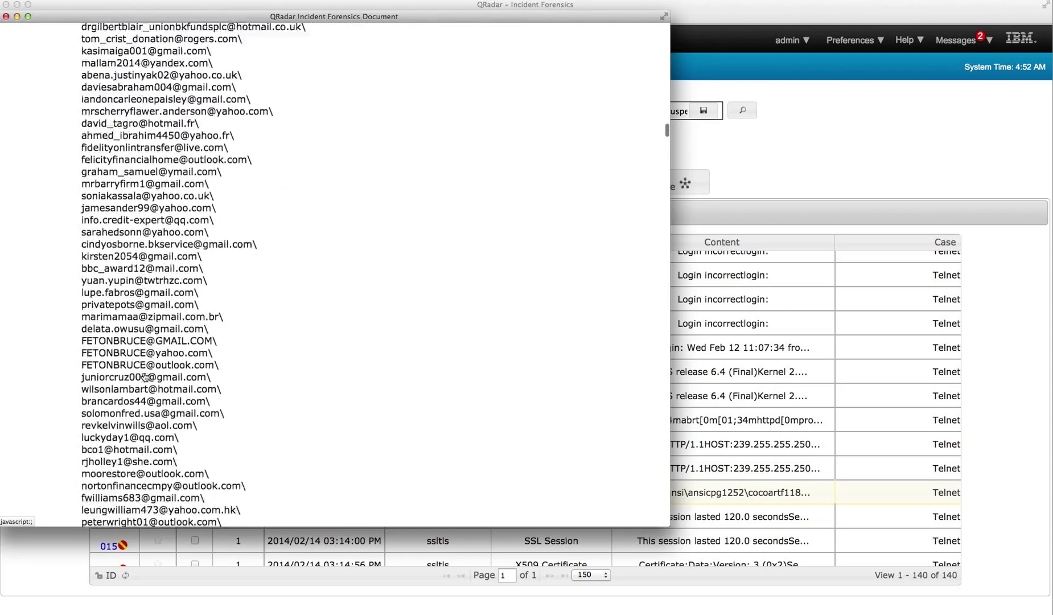
pyautogui.scroll(-20, 144, 376)
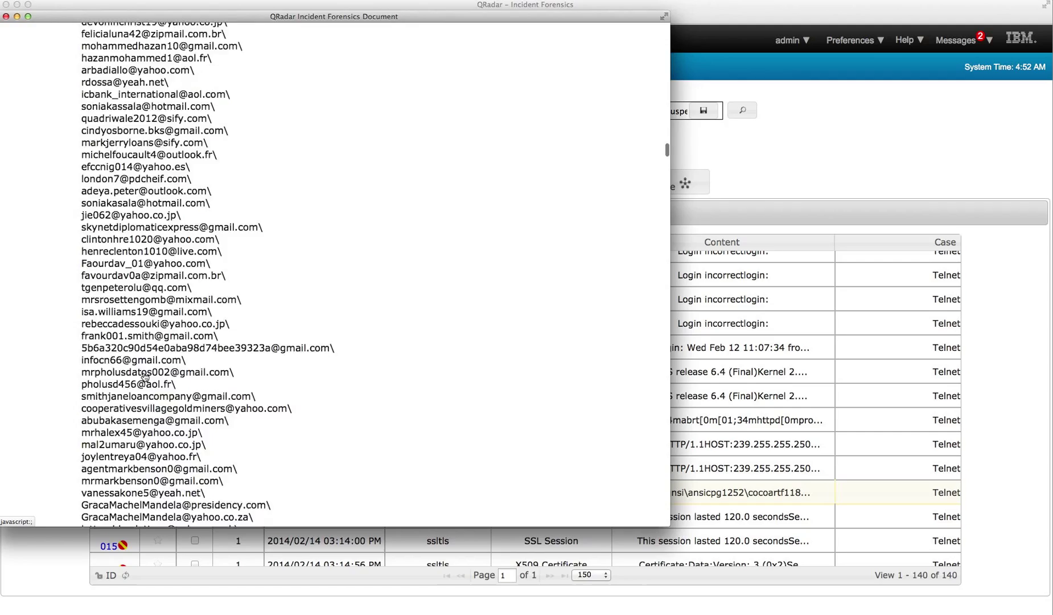
pyautogui.scroll(-1, 144, 373)
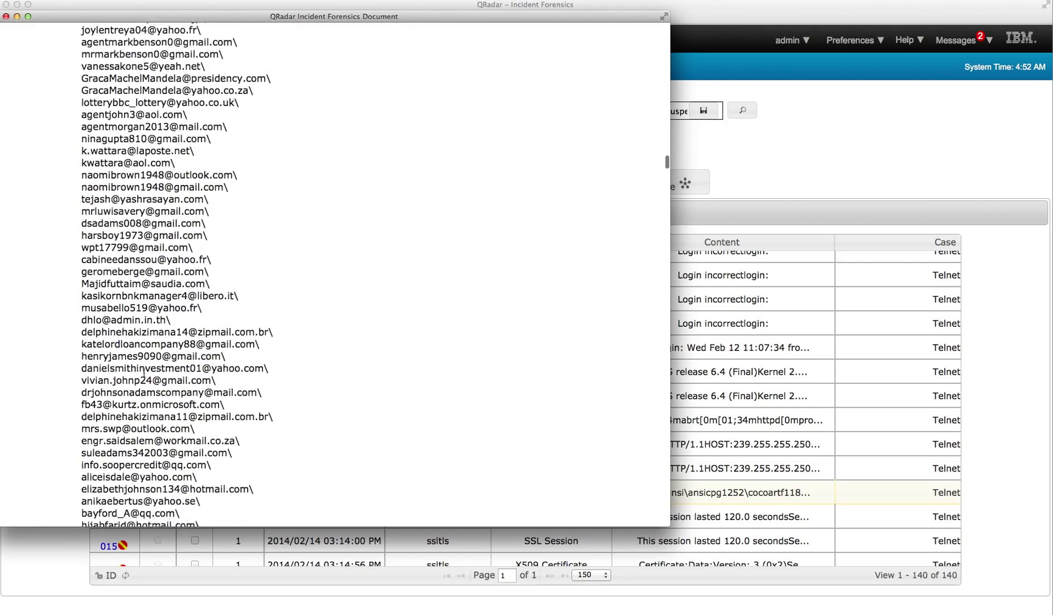
pyautogui.scroll(20, 144, 373)
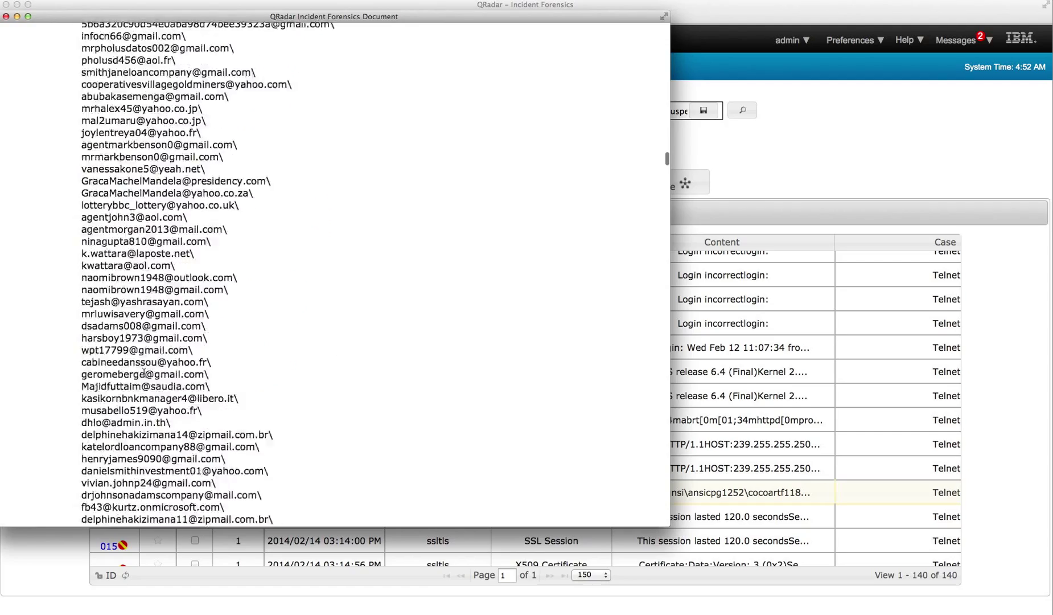